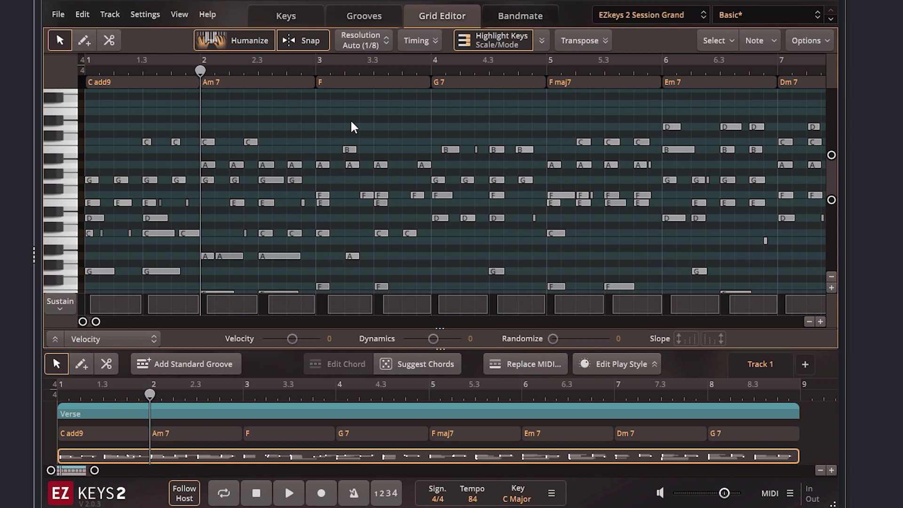
drag(232, 125, 372, 214)
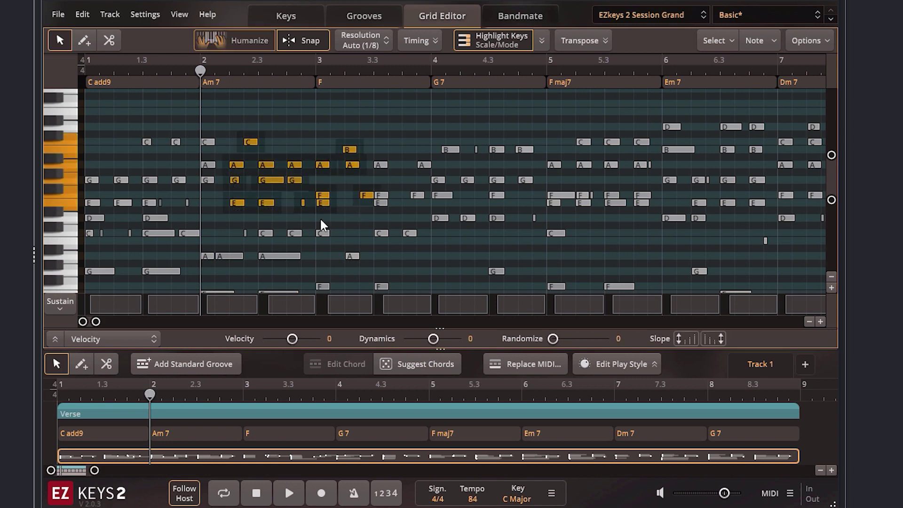
click(277, 145)
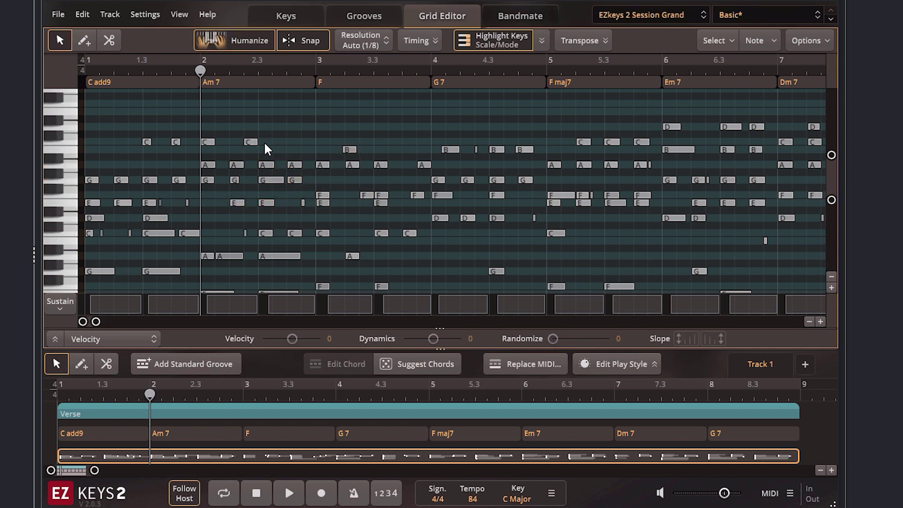
mouse_move(250, 142)
mouse_down()
mouse_move(270, 142)
mouse_move(252, 144)
mouse_up()
click(280, 145)
Enlarge the grid editor over the song track area and select all notes in the Am 7 bar.
drag(399, 349, 395, 463)
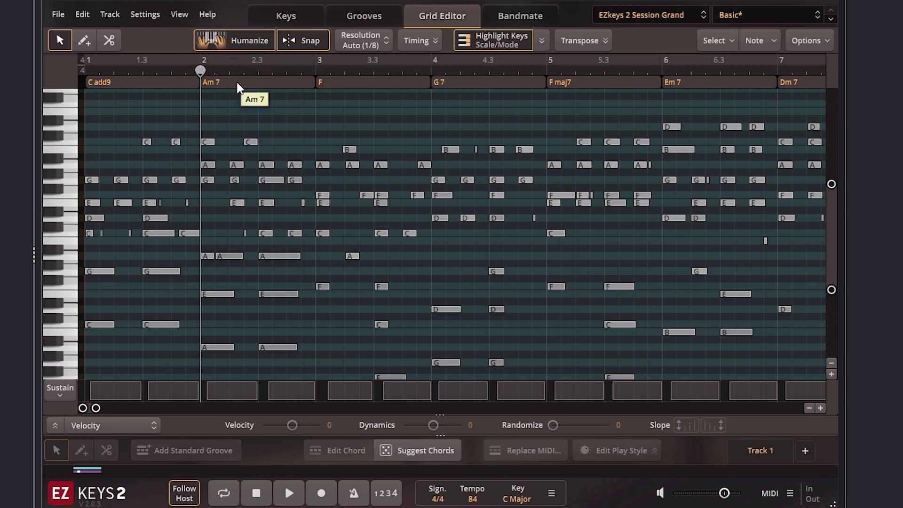
drag(208, 125, 308, 365)
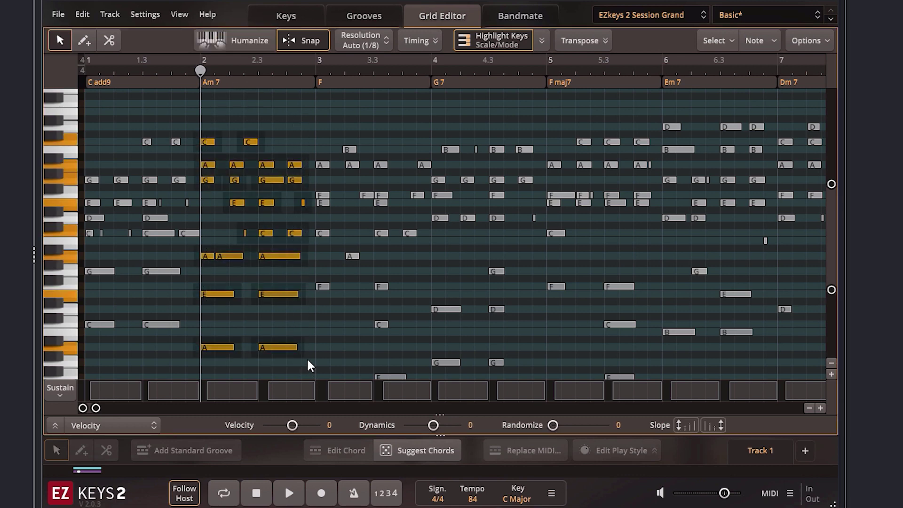
click(238, 46)
click(238, 46)
Compare the selected notes' velocities in the velocity lane with Humanize off and on, leaving Humanize on and the lane hidden.
click(55, 426)
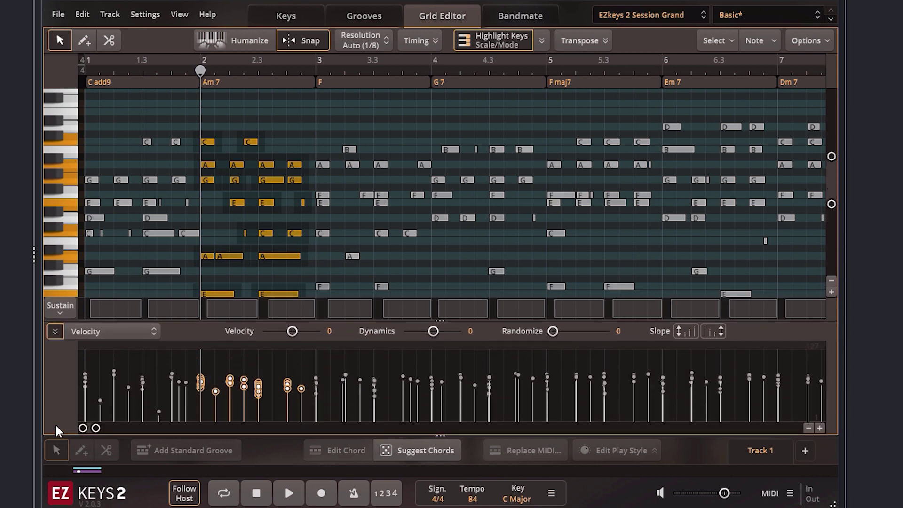
click(239, 47)
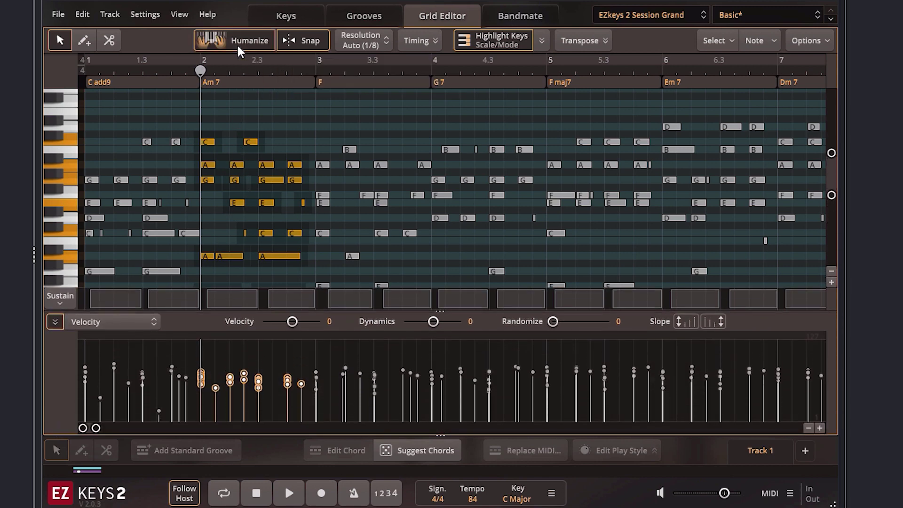
click(237, 47)
click(238, 47)
click(237, 48)
click(238, 47)
click(239, 50)
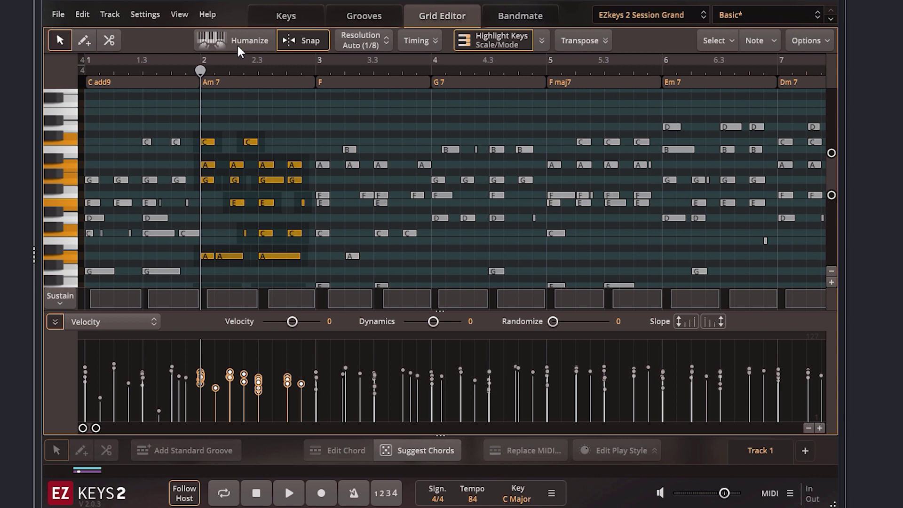
click(238, 47)
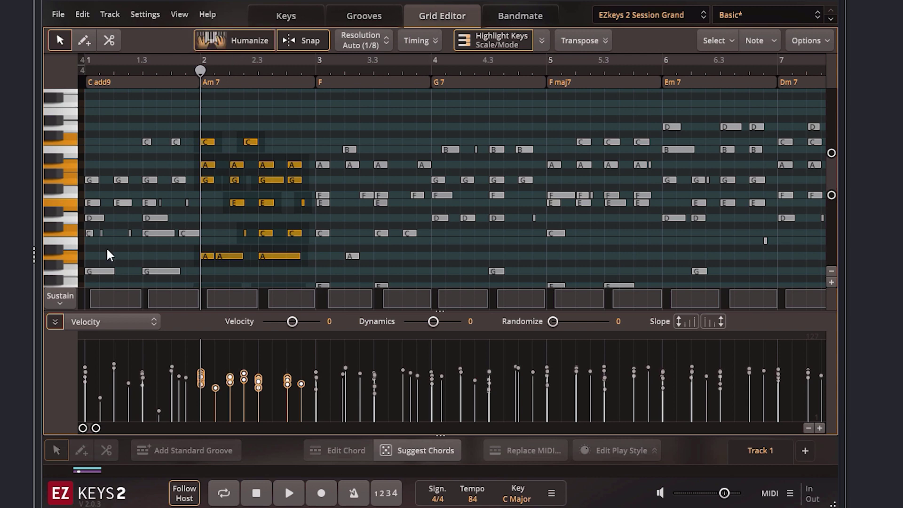
click(55, 322)
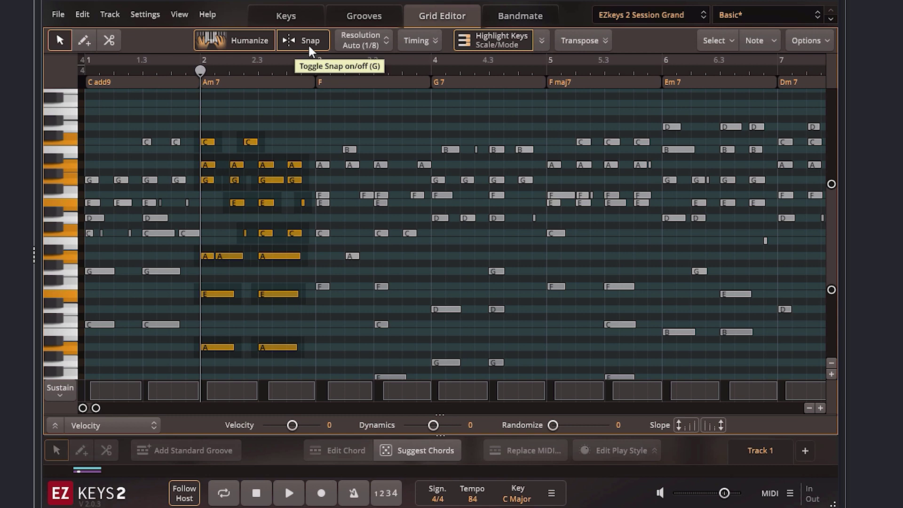
Set the second upper C note in the Am 7 bar to start on beat 2.3 and last about a quarter note.
click(256, 137)
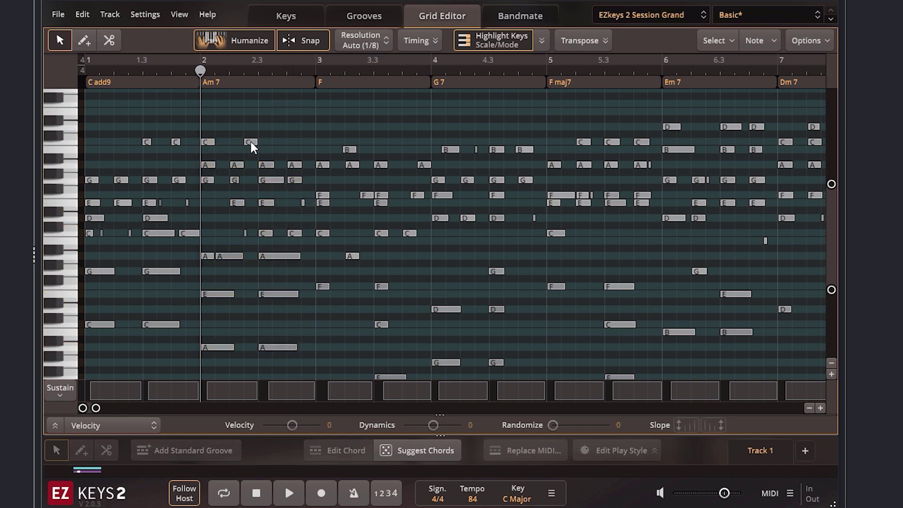
drag(251, 144, 287, 149)
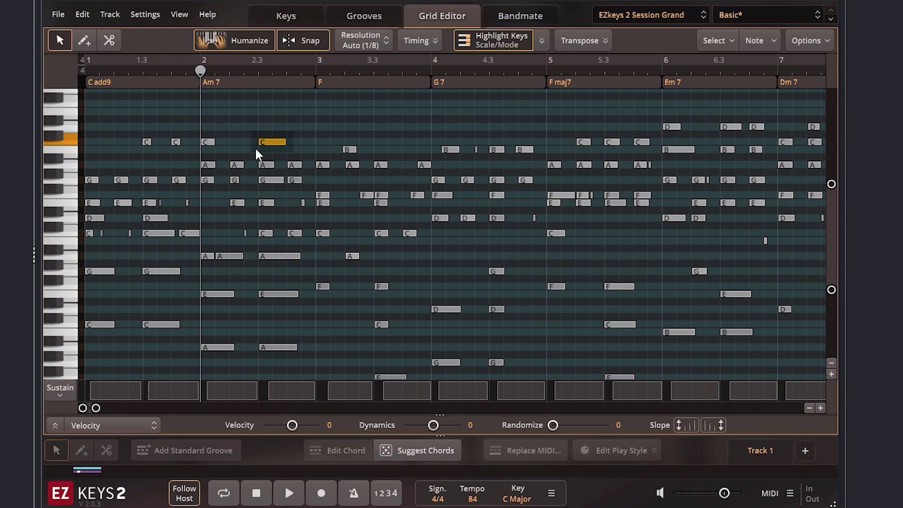
Review the straight and triplet grid resolution options, including the automatic resolution that adjusts to zoom.
click(364, 42)
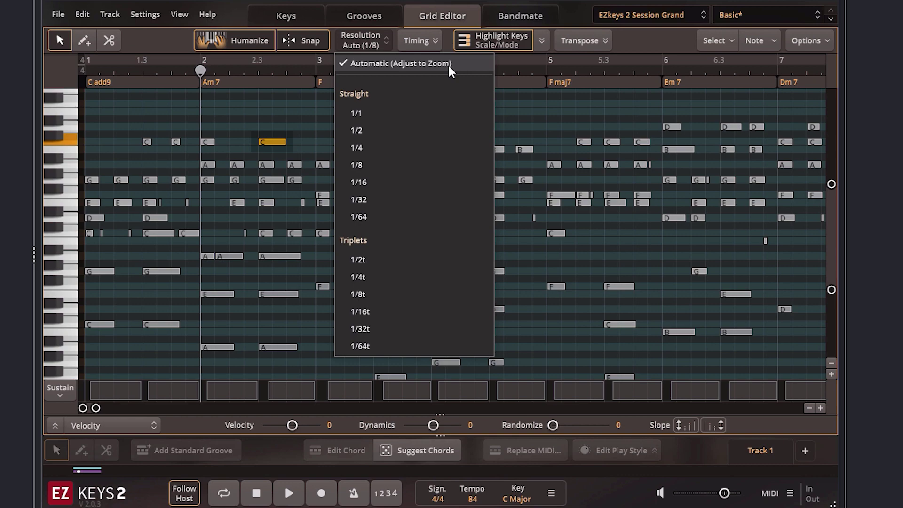
click(309, 121)
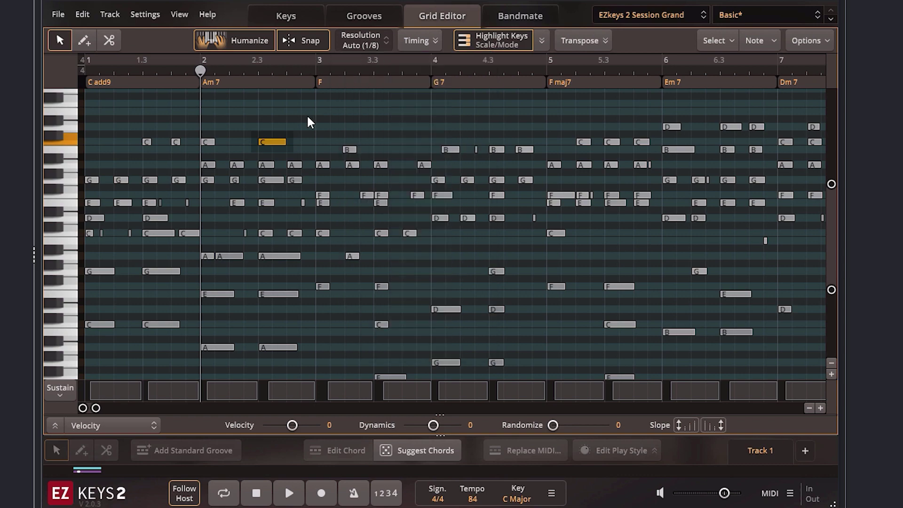
click(306, 122)
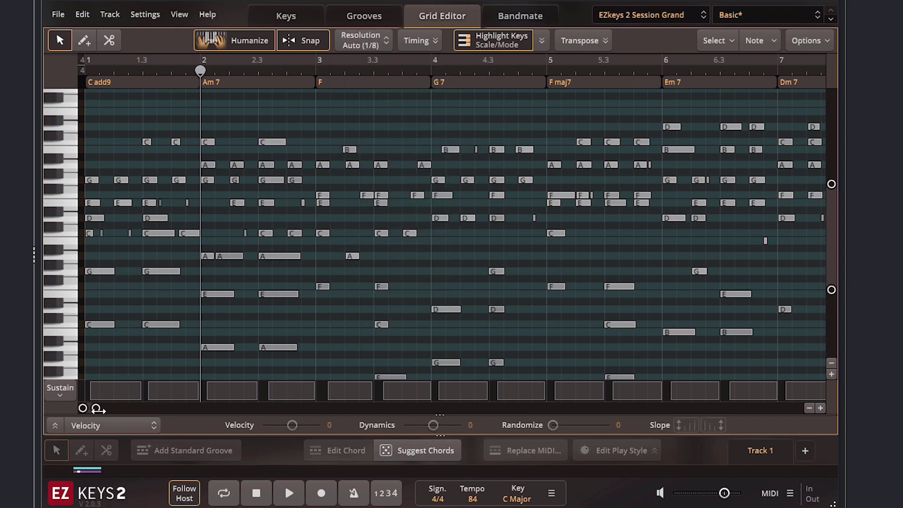
mouse_move(98, 409)
mouse_down()
mouse_move(202, 407)
mouse_move(96, 407)
mouse_up()
click(377, 49)
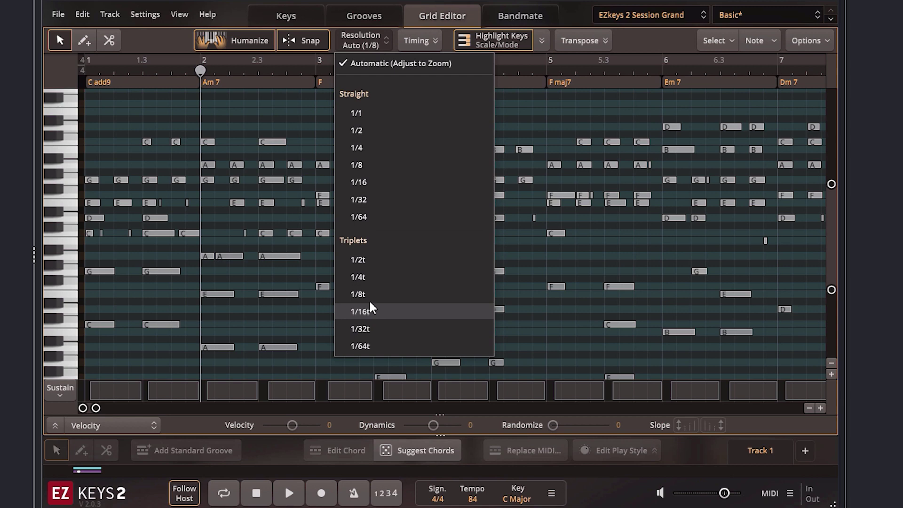
click(502, 106)
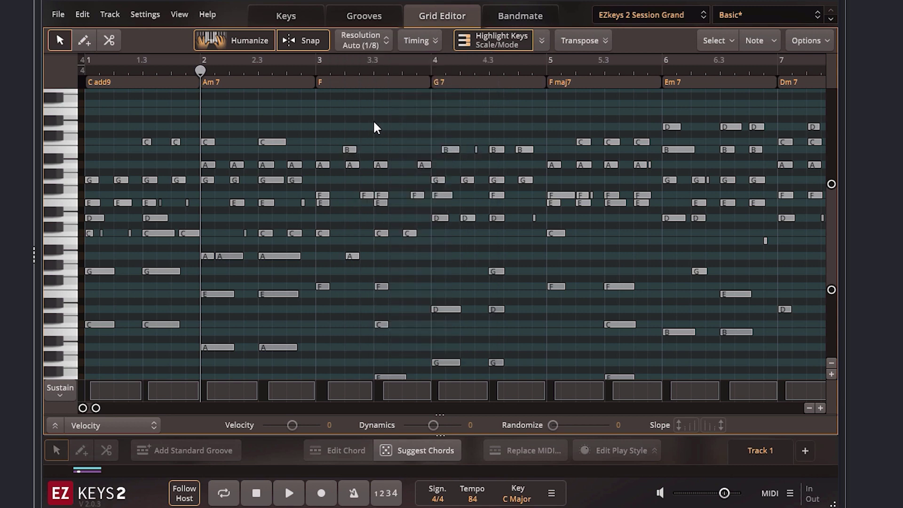
With Snap off, set the lengthened C note's start slightly past beat 2.3 and extend its end, and turn Snap back on.
click(311, 41)
mouse_move(275, 143)
mouse_down()
mouse_move(285, 144)
mouse_move(261, 143)
mouse_up()
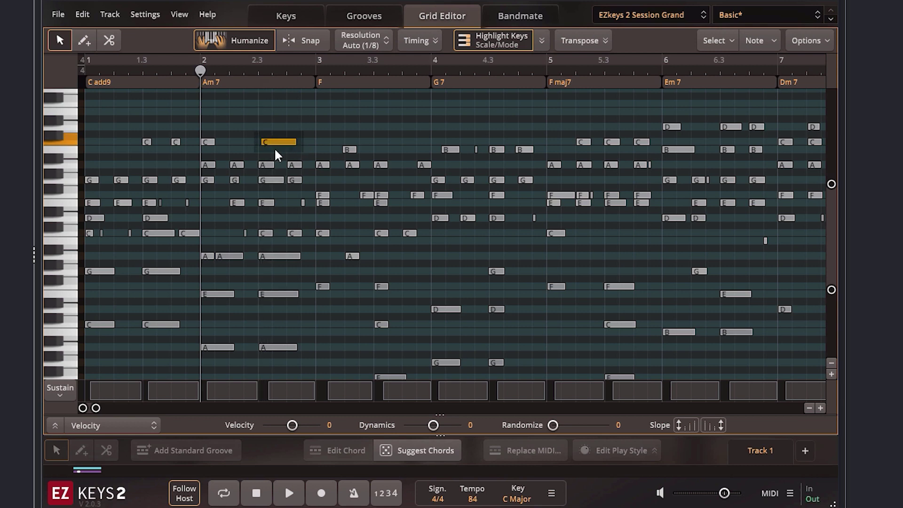
click(308, 150)
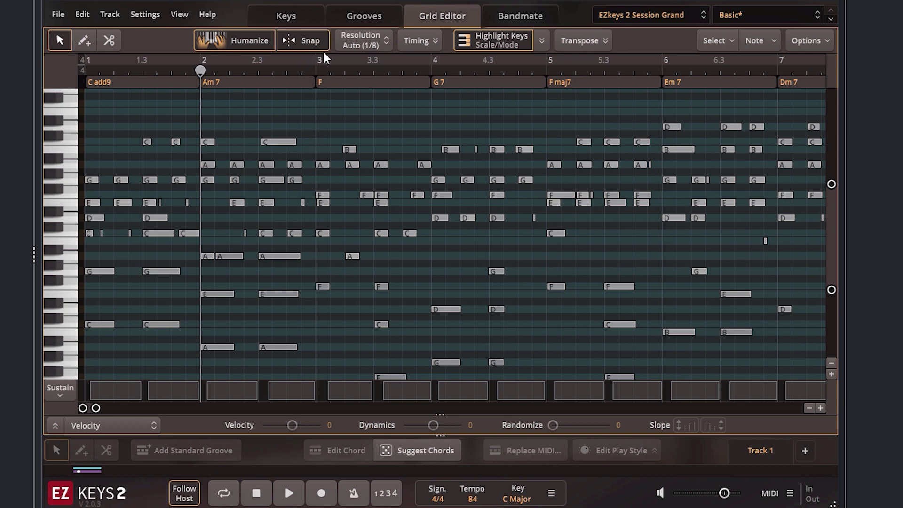
Check the Snap to Grid options and align the last G note in the G 7 bar with the start of the B note above it.
click(570, 41)
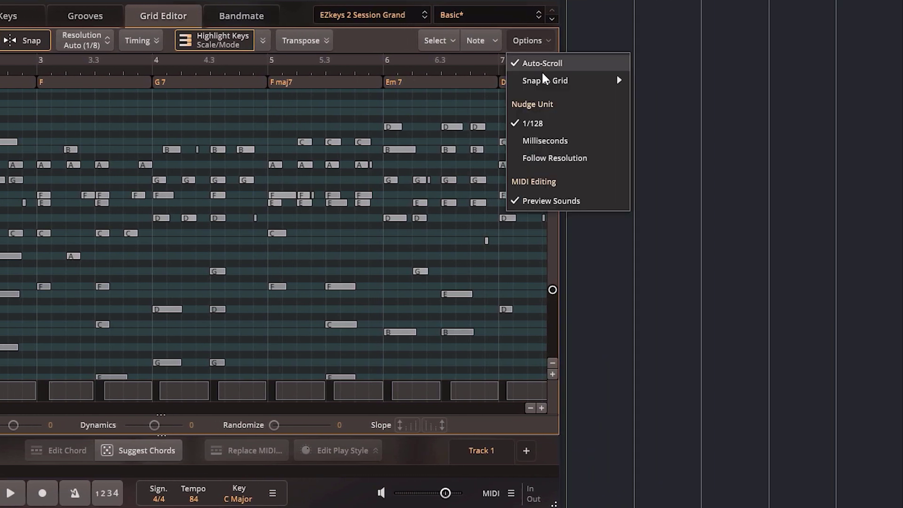
mouse_move(545, 82)
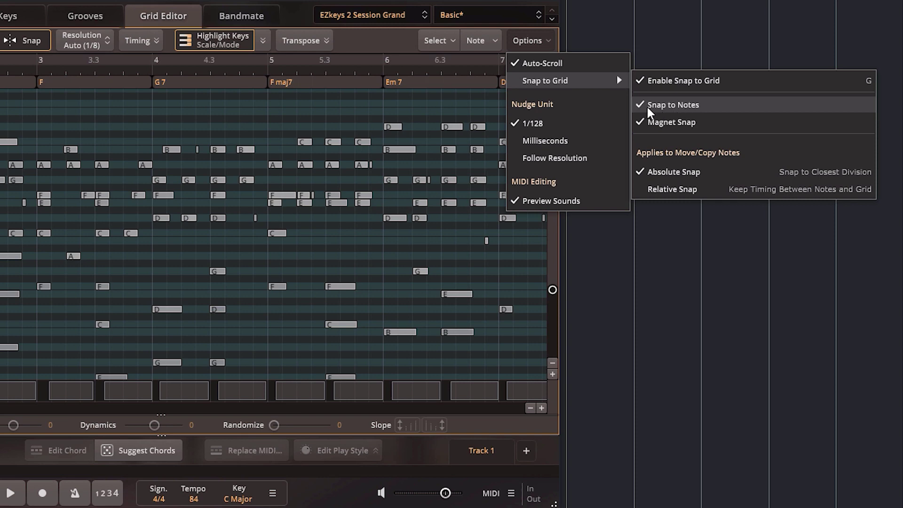
click(263, 145)
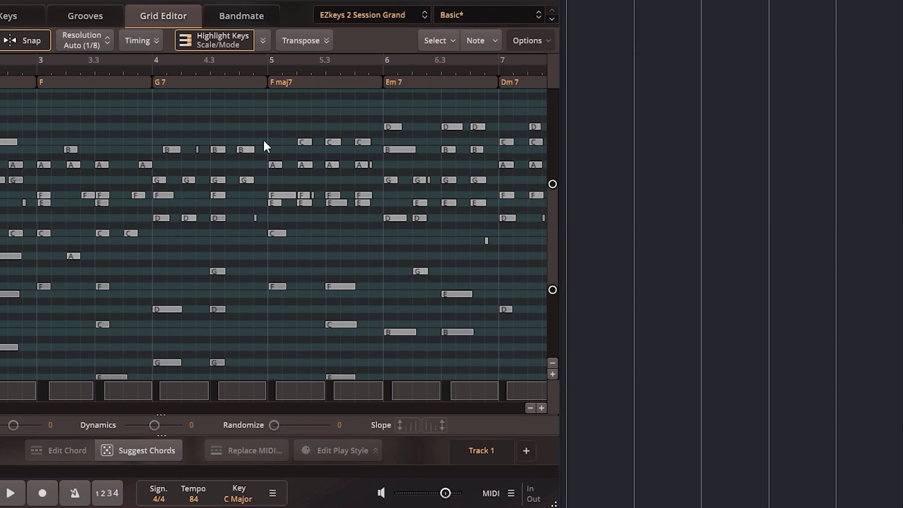
click(247, 180)
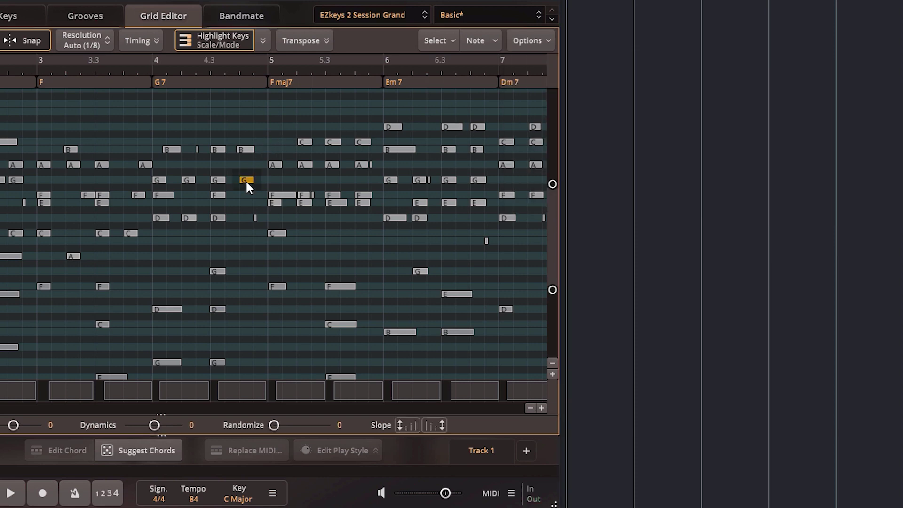
drag(246, 182, 238, 182)
click(244, 149)
click(241, 180)
Using Absolute Snap, move the last B note in the G 7 bar up to C on the closest grid division.
click(528, 41)
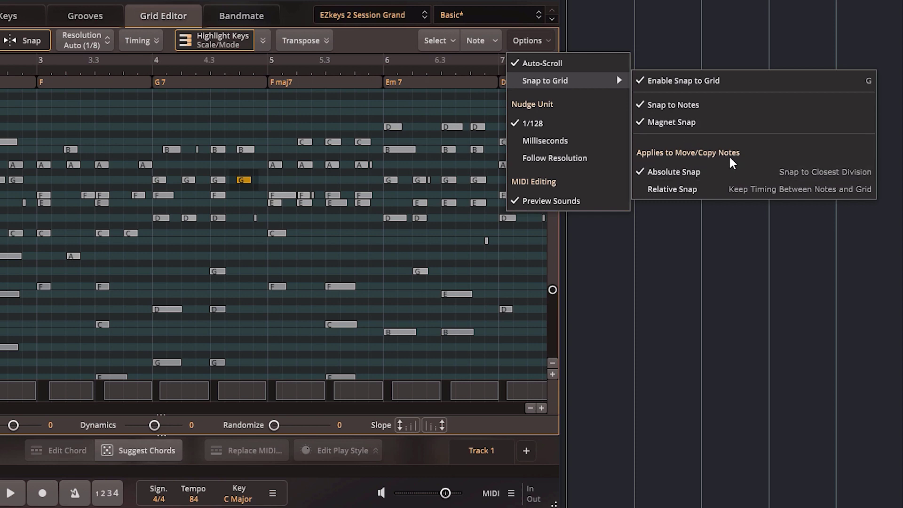
click(693, 179)
click(378, 189)
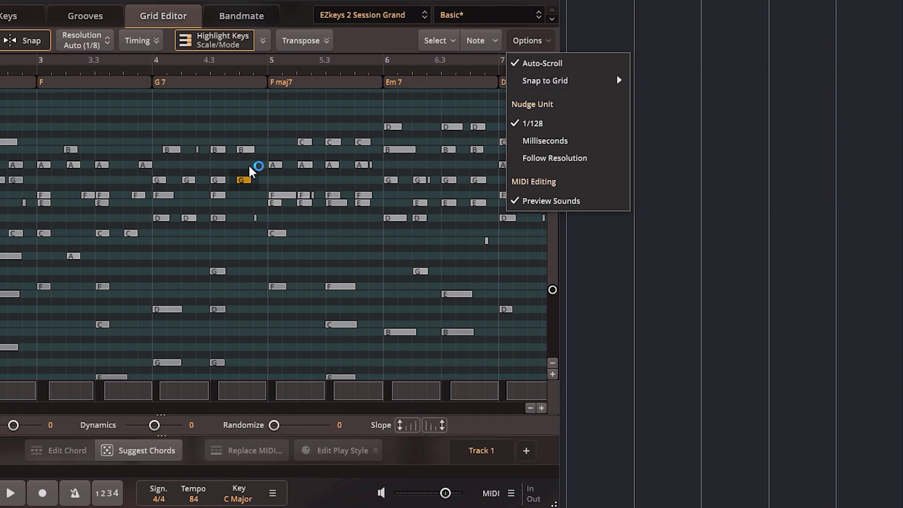
double_click(244, 150)
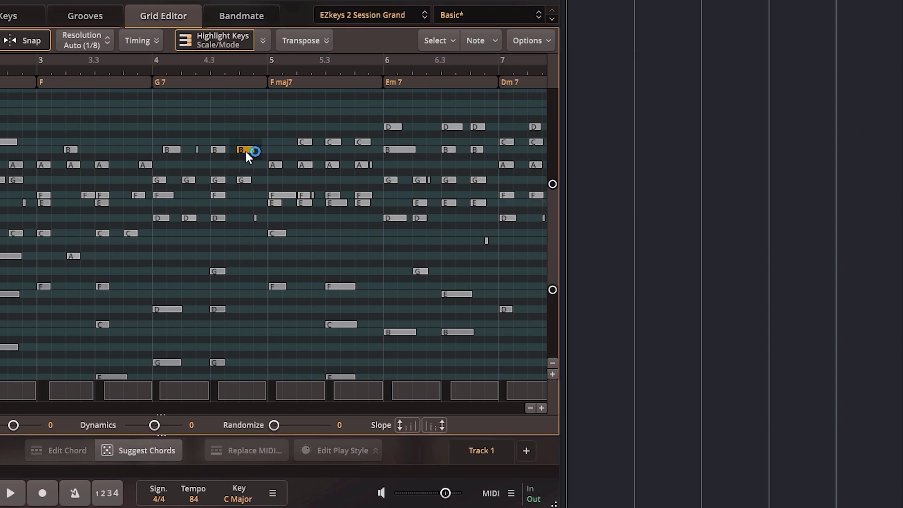
drag(248, 149, 250, 152)
click(248, 142)
Choose Relative Snap and, with Snap off, extend the start of the C note in the G 7 bar slightly before the grid line.
click(532, 40)
mouse_move(612, 80)
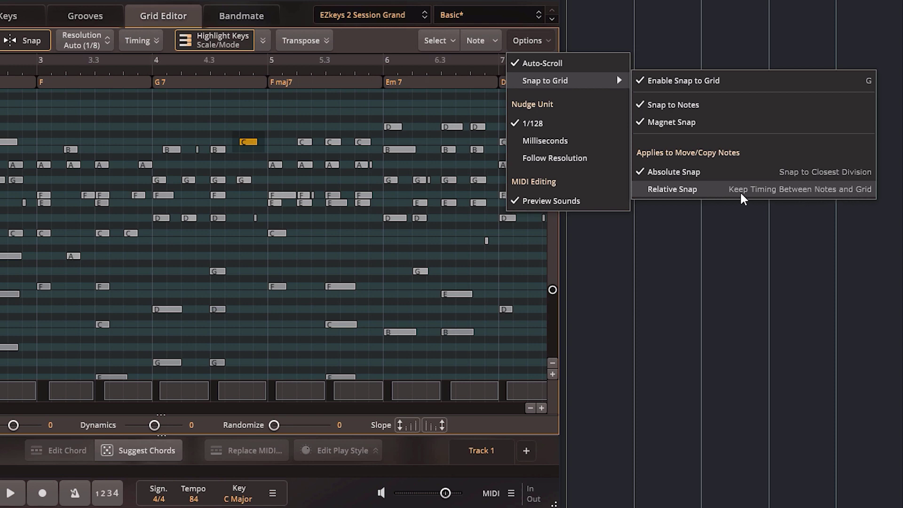
click(671, 190)
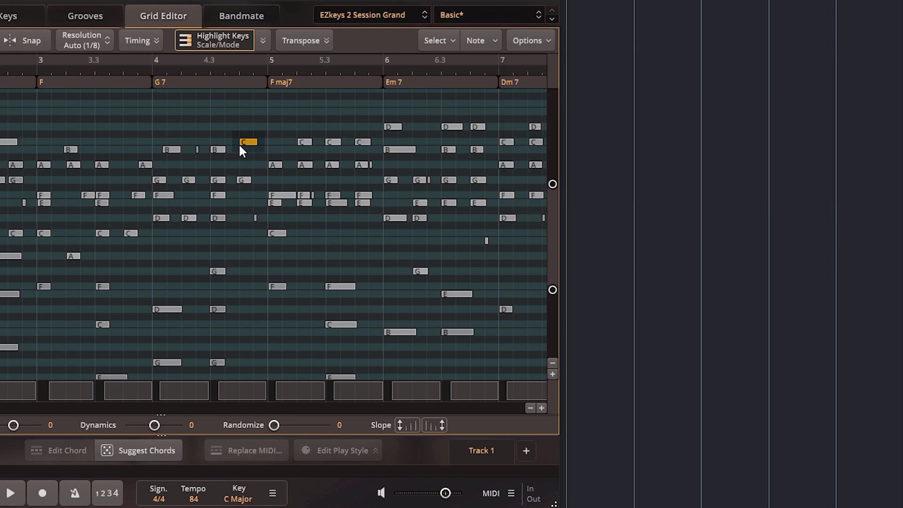
drag(239, 147, 238, 153)
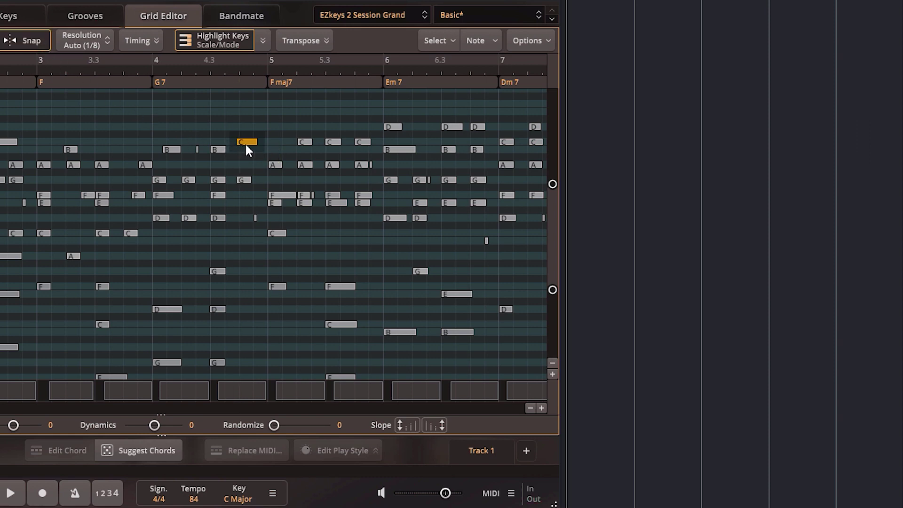
With Snap on, move the off-grid C note to just before beat 4.3 and set snapping back to Absolute Snap.
drag(249, 144, 210, 146)
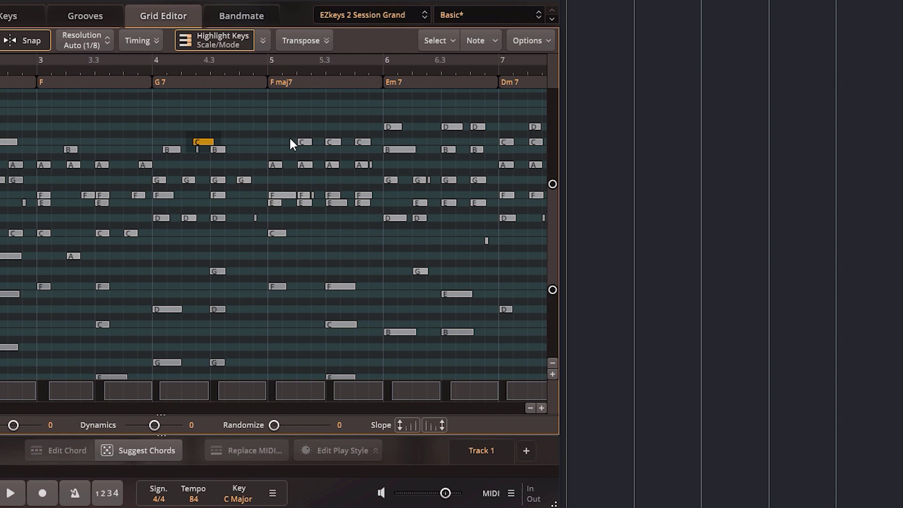
drag(202, 141, 221, 141)
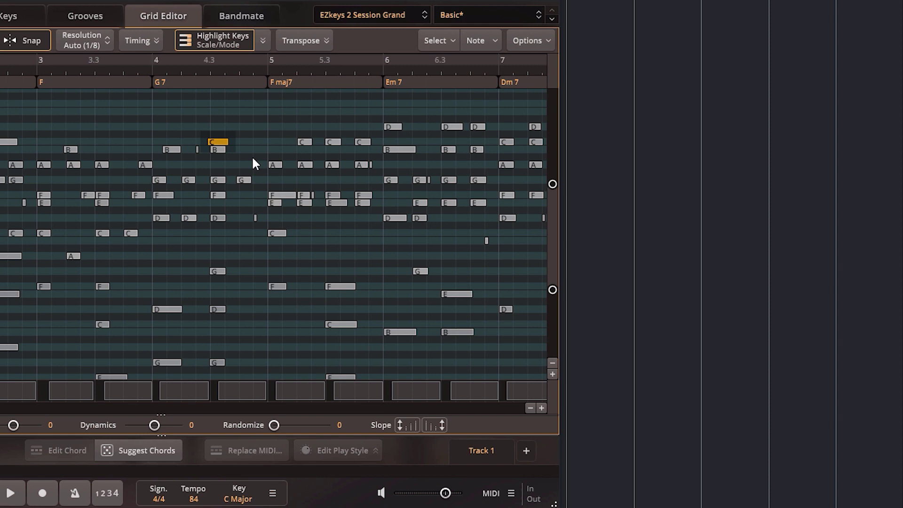
click(527, 42)
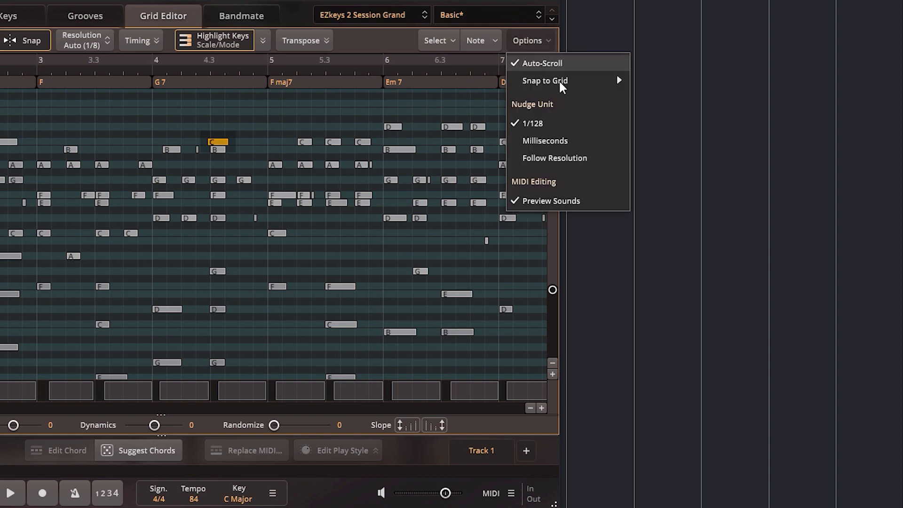
mouse_move(617, 81)
click(686, 175)
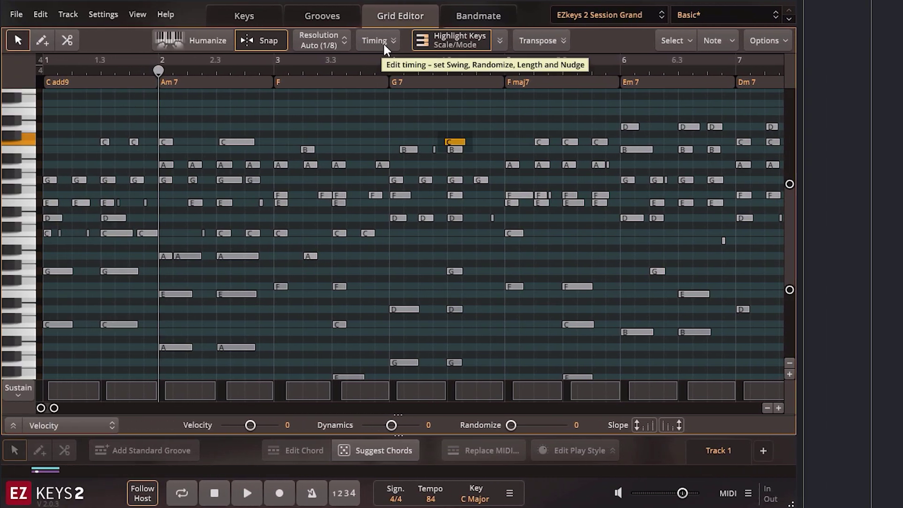
Show the timing controls, select the notes in the F bar and try Quantize on them.
click(383, 41)
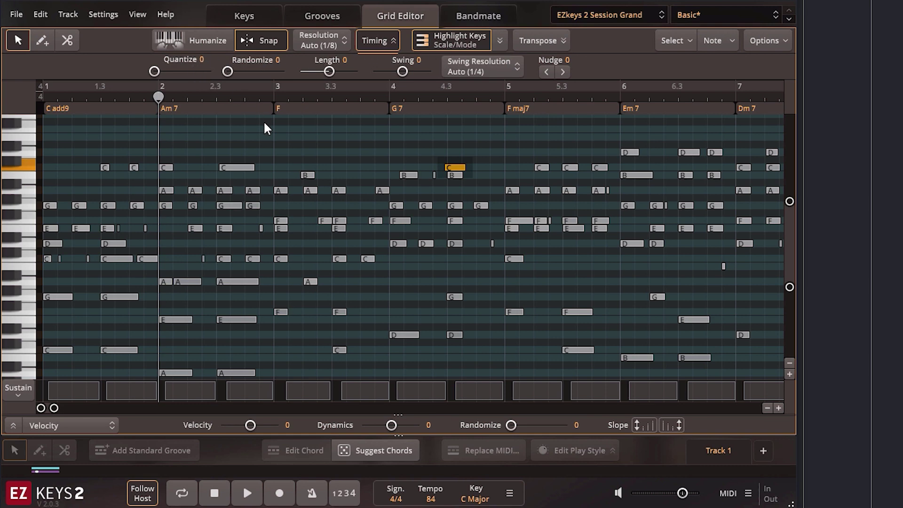
drag(264, 125, 375, 333)
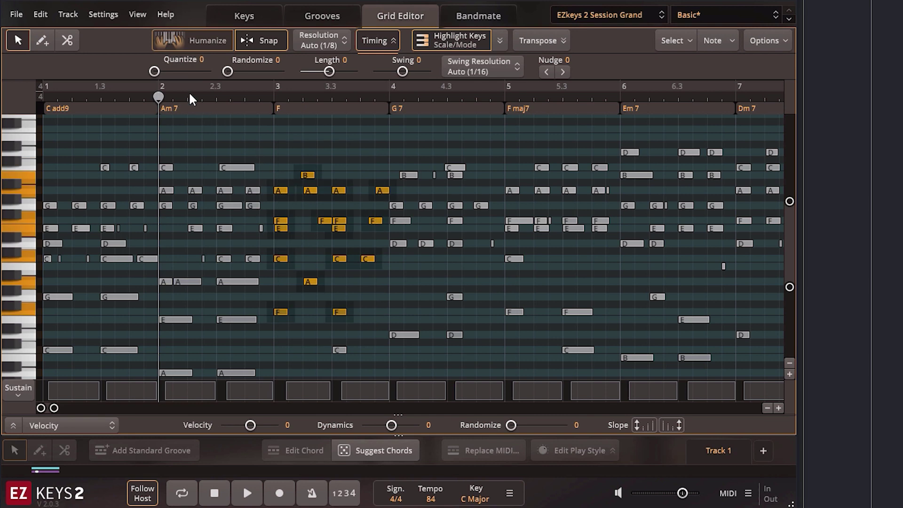
mouse_move(155, 72)
mouse_down()
mouse_move(203, 76)
mouse_move(144, 71)
mouse_up()
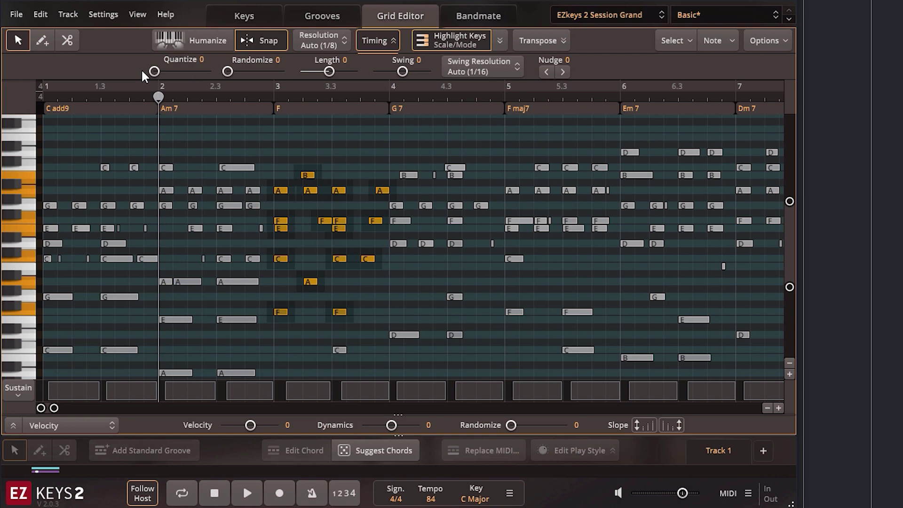
Check the available grid resolutions, try the Quantize control again and set the grid resolution to 1/2.
click(331, 44)
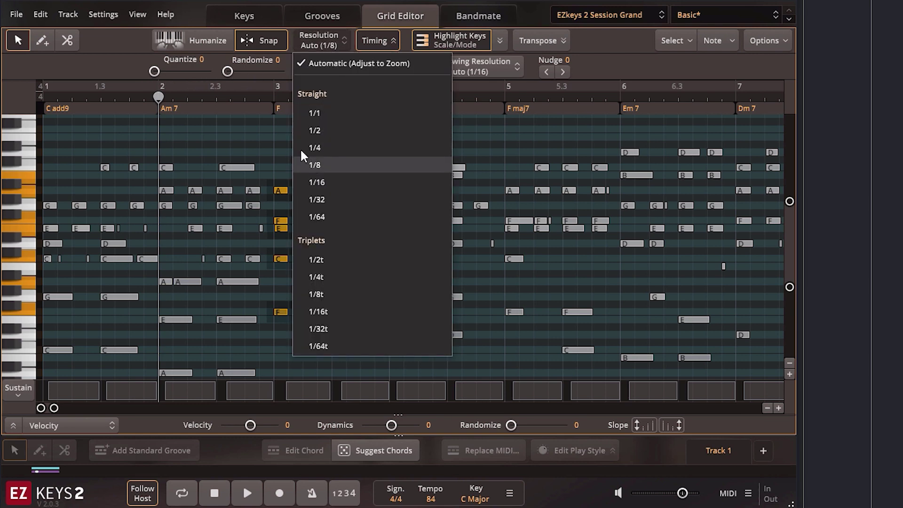
click(215, 58)
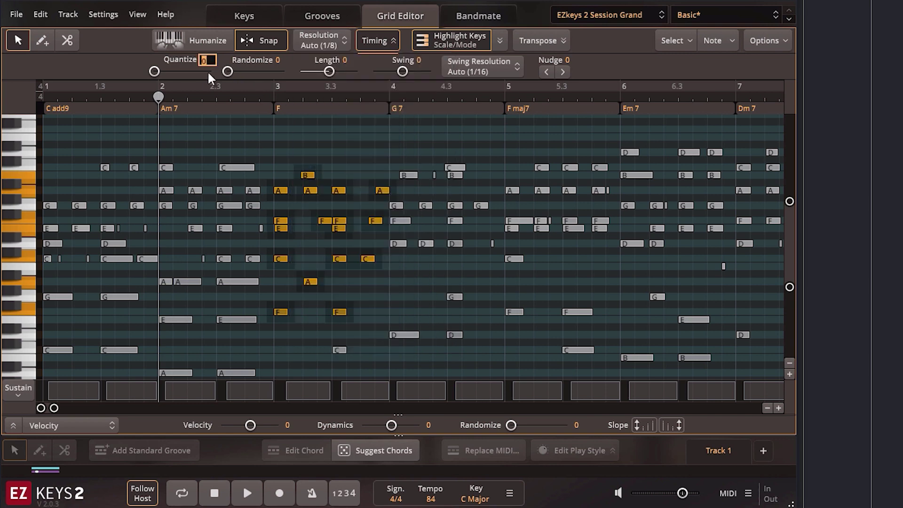
click(234, 85)
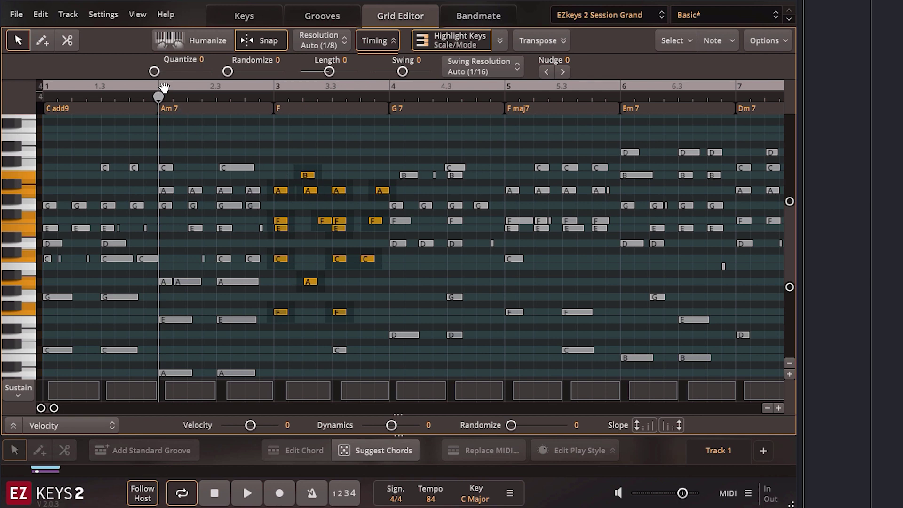
mouse_move(155, 72)
mouse_down()
mouse_move(210, 71)
mouse_move(151, 69)
mouse_up()
click(310, 41)
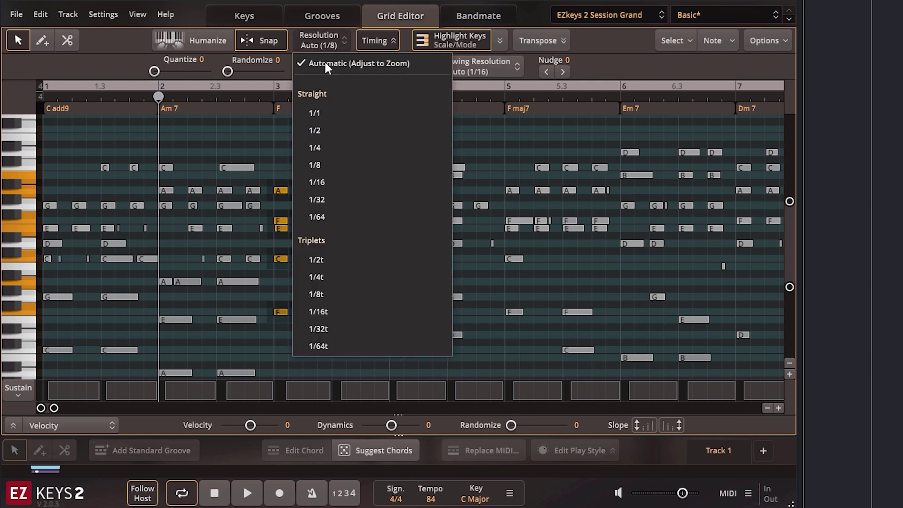
click(322, 132)
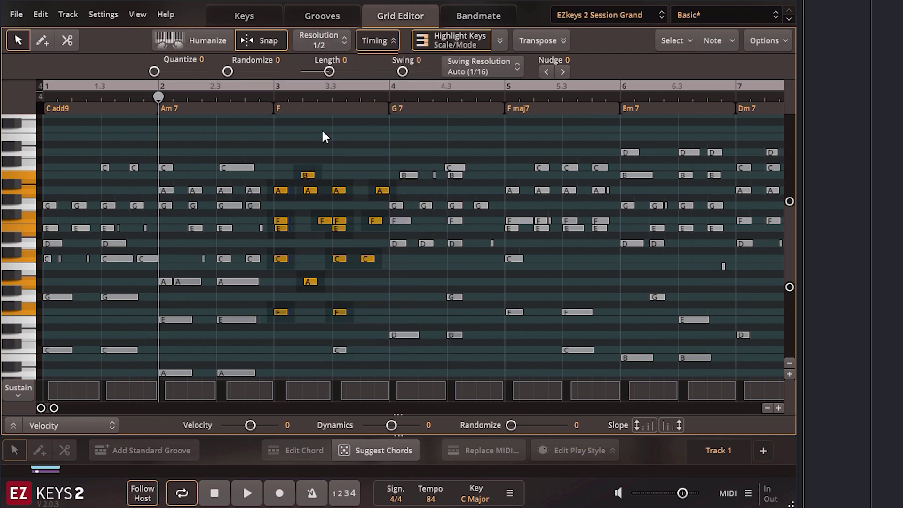
Try Quantize, Randomize and a Length of 37 on the selected F bar notes, returning each control to 0.
mouse_move(154, 72)
mouse_down()
mouse_move(219, 75)
mouse_move(148, 74)
mouse_up()
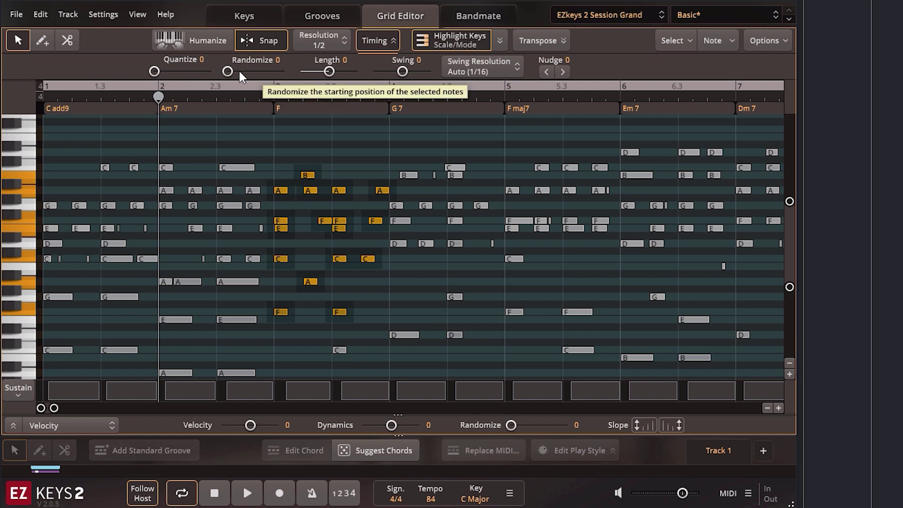
drag(228, 72, 210, 79)
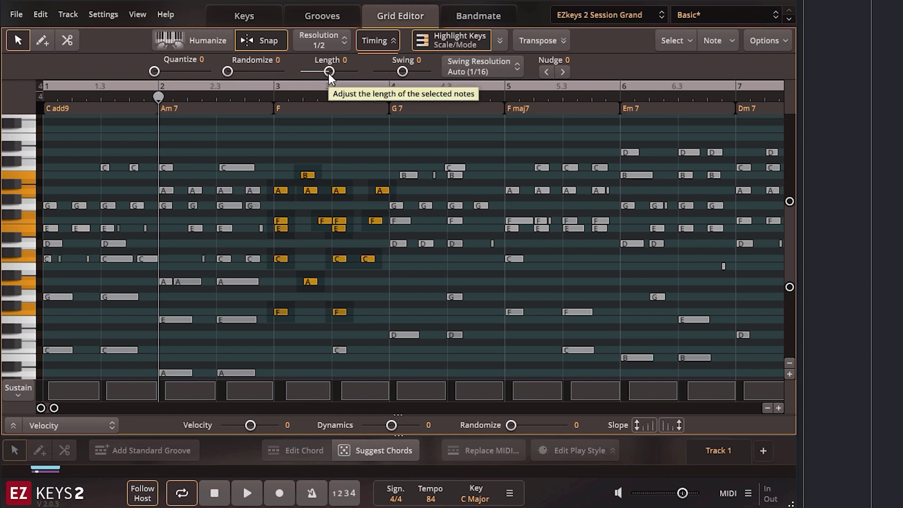
mouse_move(328, 72)
mouse_down()
mouse_move(302, 77)
mouse_move(356, 84)
mouse_move(339, 81)
mouse_up()
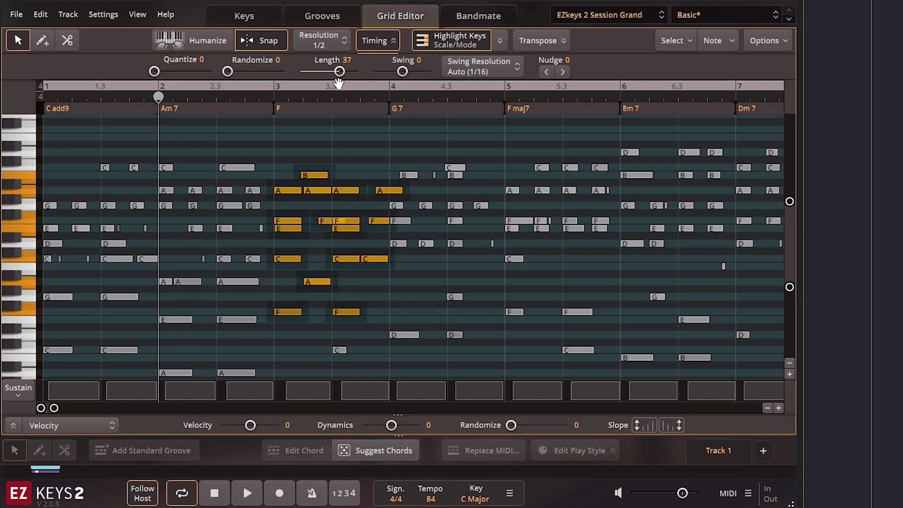
double_click(341, 72)
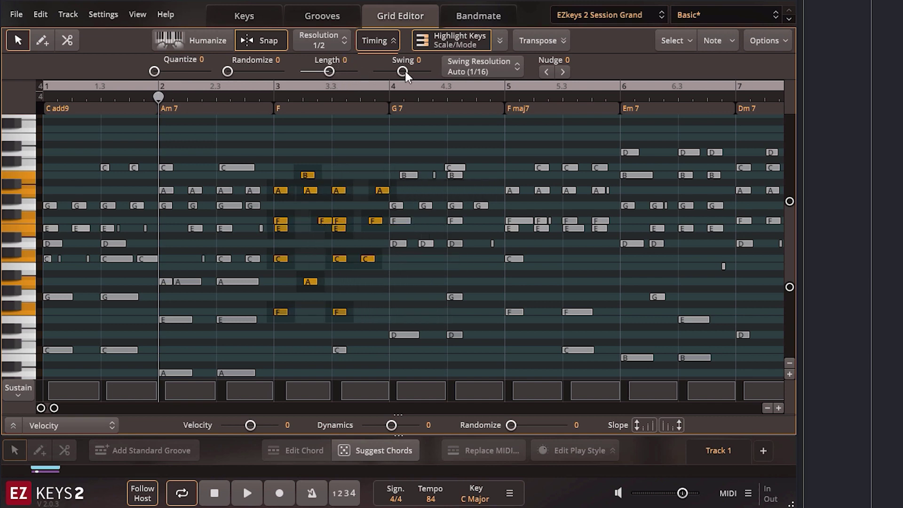
Try Swing on the selected F bar notes, set the swing resolution to 1/4 and reset Swing to 0.
mouse_move(404, 71)
mouse_down()
mouse_move(386, 69)
mouse_move(433, 77)
mouse_move(368, 78)
mouse_move(405, 80)
mouse_up()
click(489, 69)
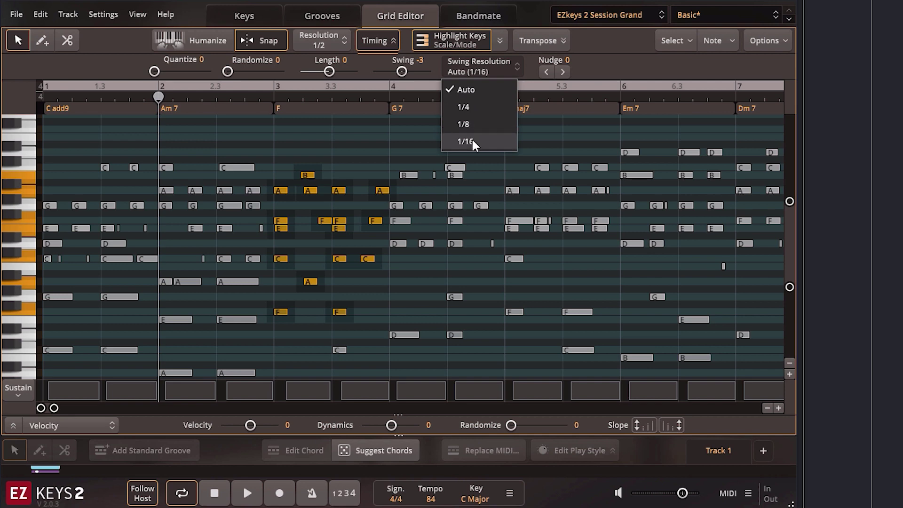
click(474, 107)
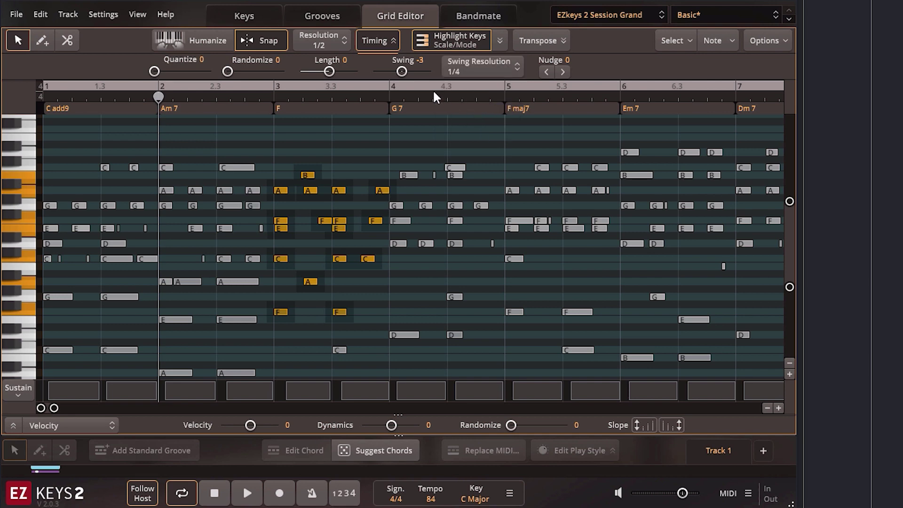
mouse_move(402, 72)
mouse_down()
mouse_move(431, 72)
mouse_move(405, 70)
mouse_up()
double_click(404, 69)
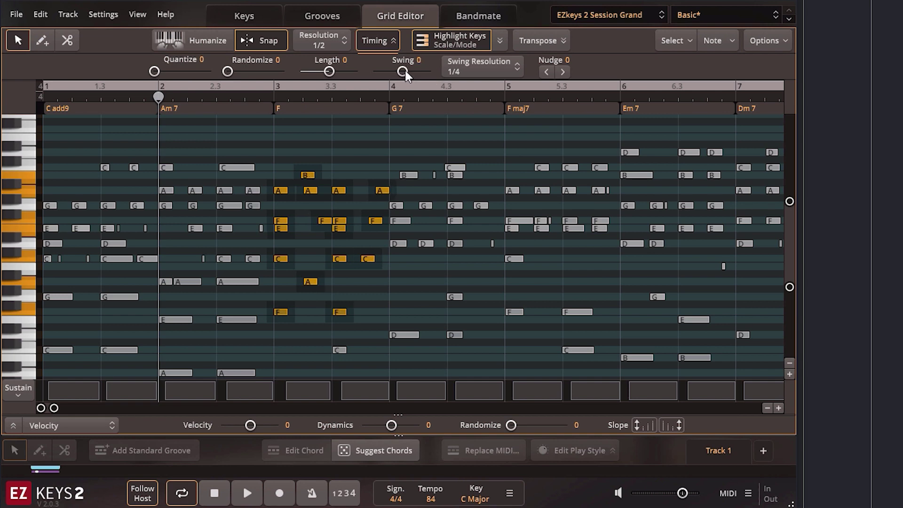
Nudge the selected F bar notes four units earlier and bring them back to a Nudge of 0.
click(546, 72)
click(547, 71)
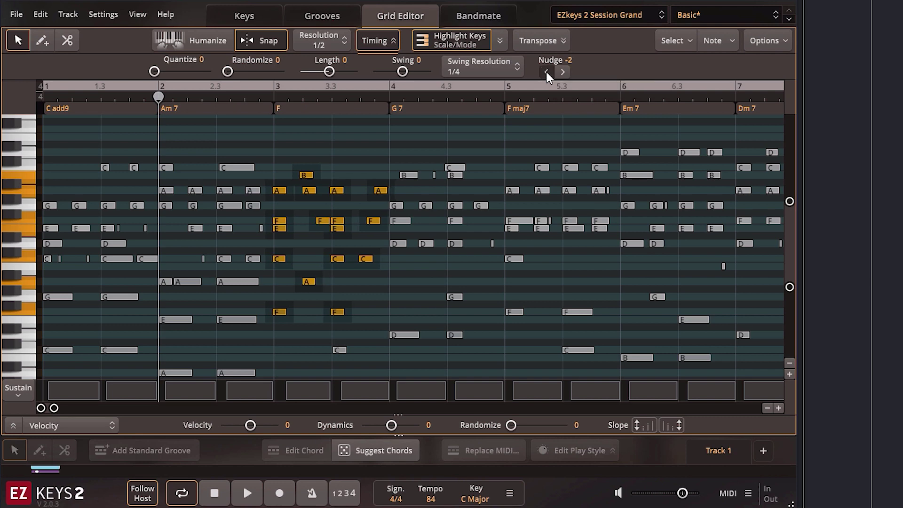
click(547, 71)
click(546, 71)
click(563, 72)
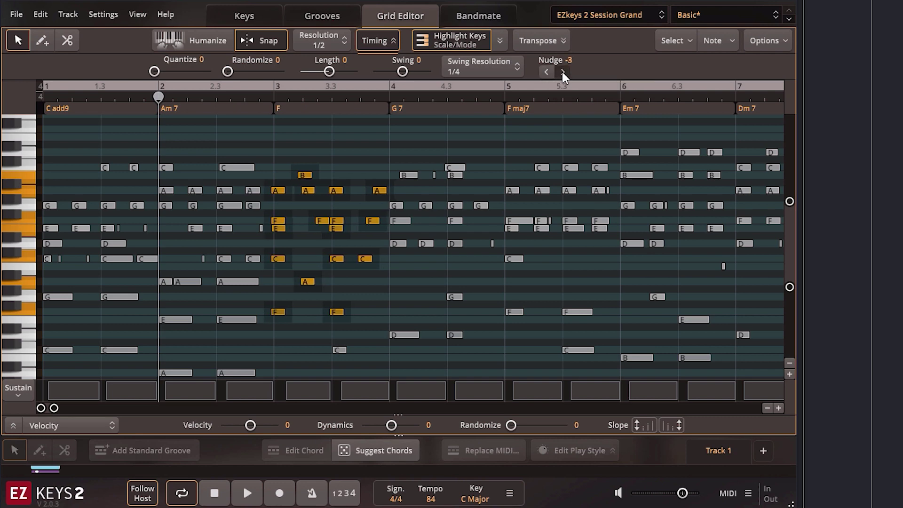
click(563, 72)
click(563, 72)
click(563, 71)
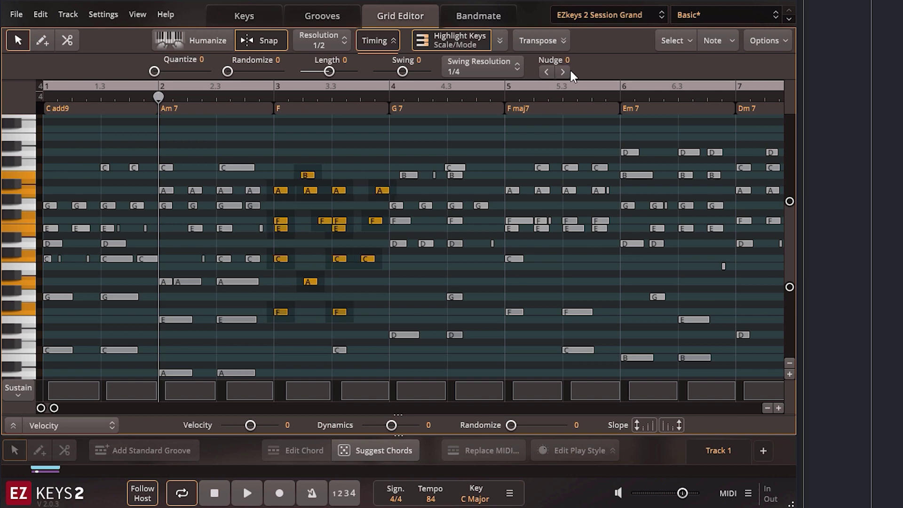
Examine the nudge unit options and the note commands for copying and pasting timing settings.
click(775, 46)
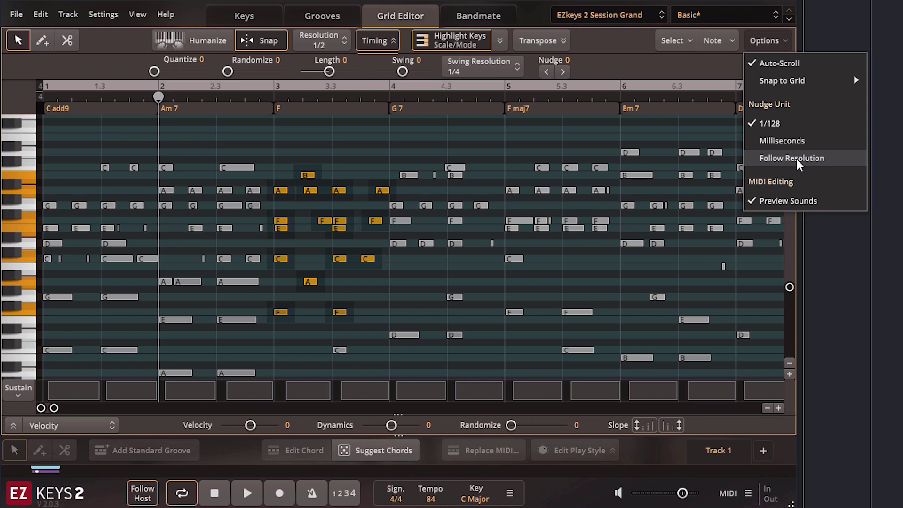
click(724, 69)
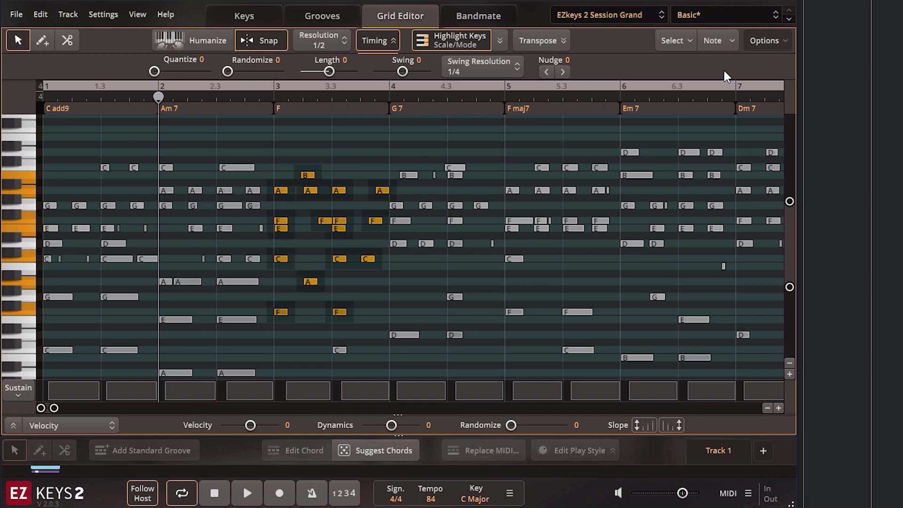
click(710, 41)
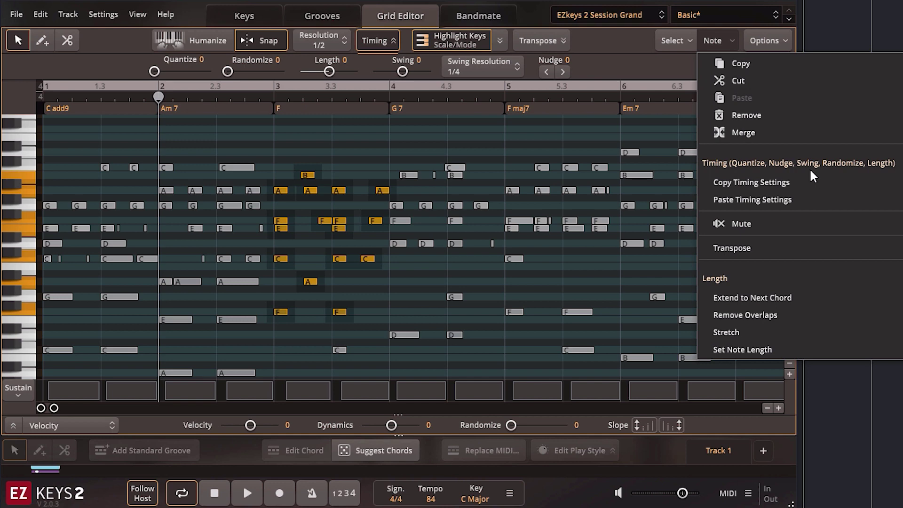
Reselect the F bar notes and set Quantize to 32, Randomize to 59, Length to -35 and Swing to -7.
click(288, 160)
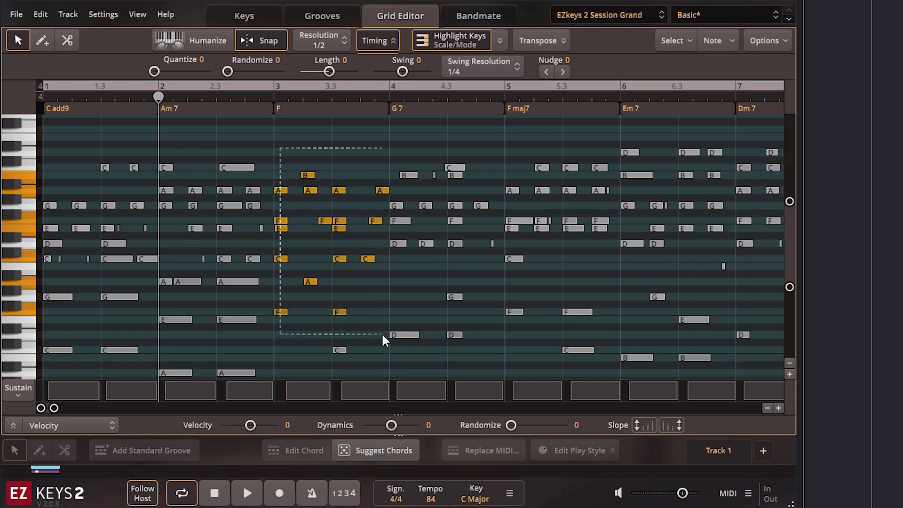
drag(155, 71, 261, 74)
drag(328, 70, 320, 72)
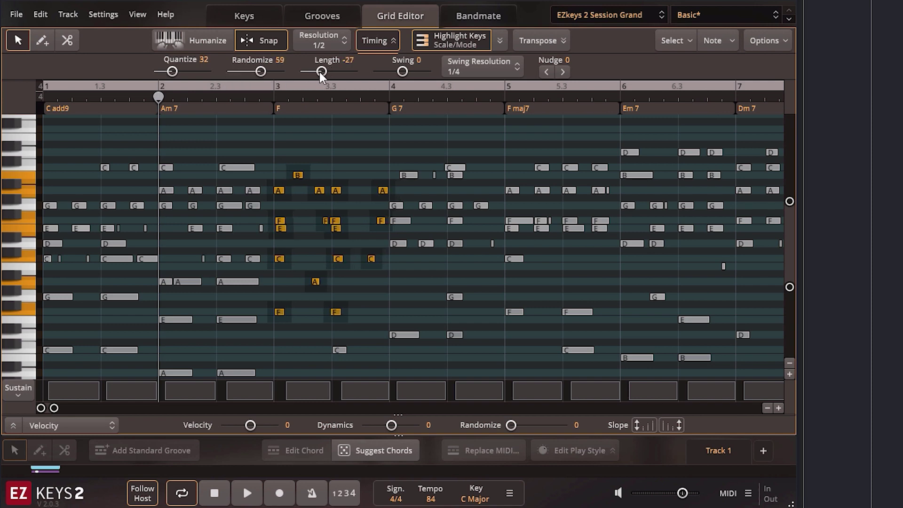
mouse_move(404, 70)
mouse_down()
mouse_move(425, 70)
mouse_move(400, 73)
mouse_up()
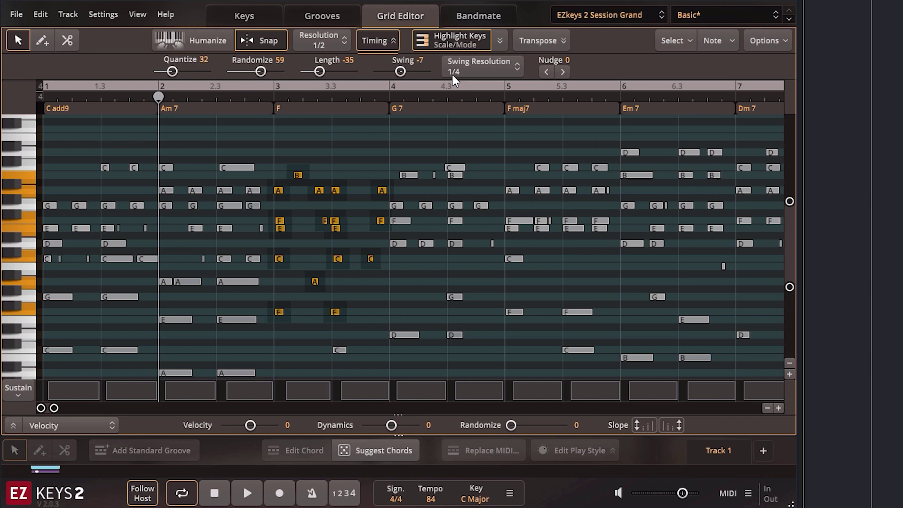
Copy the timing settings of the F bar notes and paste them onto the notes in the G 7 bar.
click(726, 39)
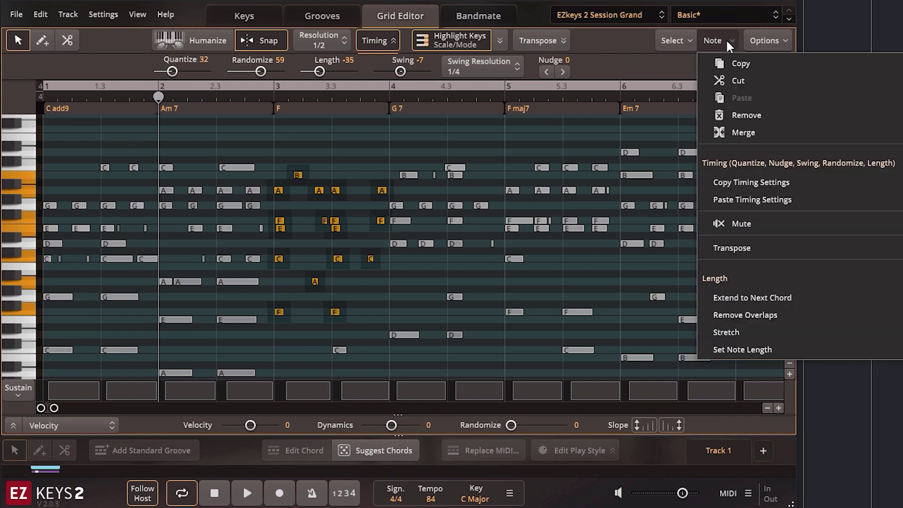
click(772, 183)
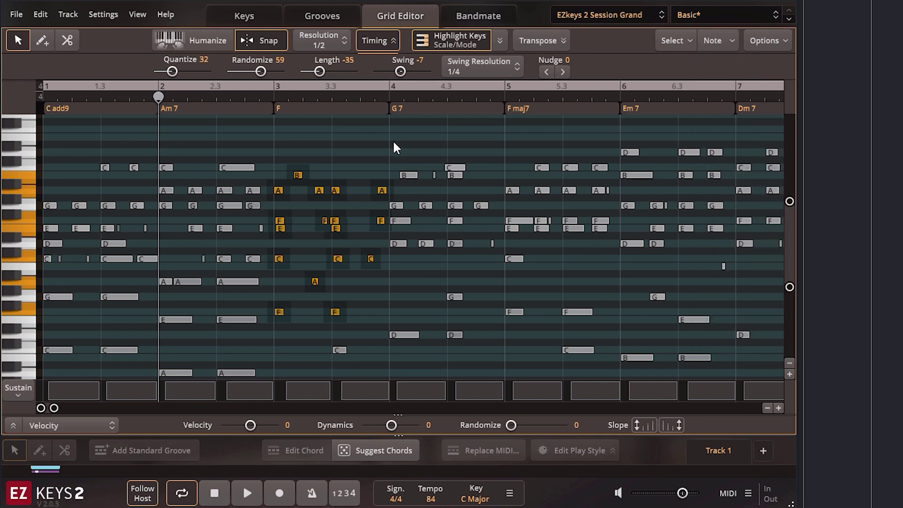
drag(395, 136, 493, 354)
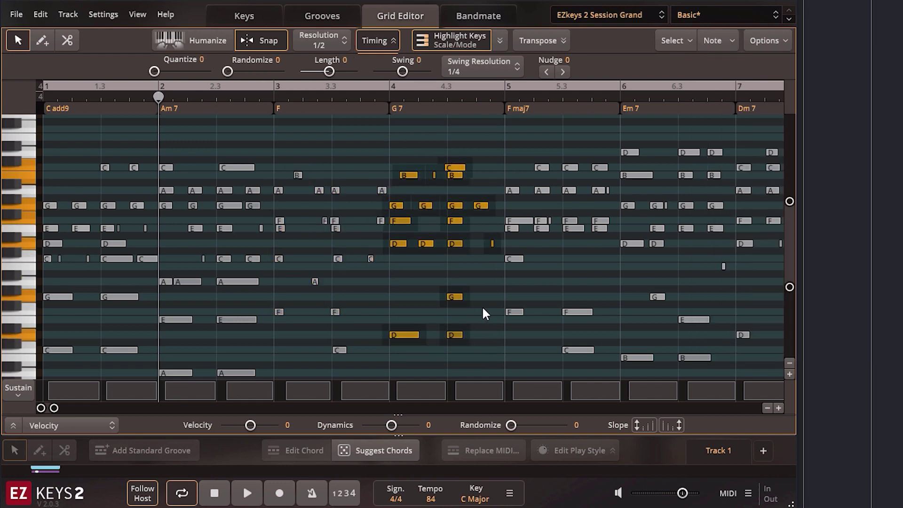
click(714, 41)
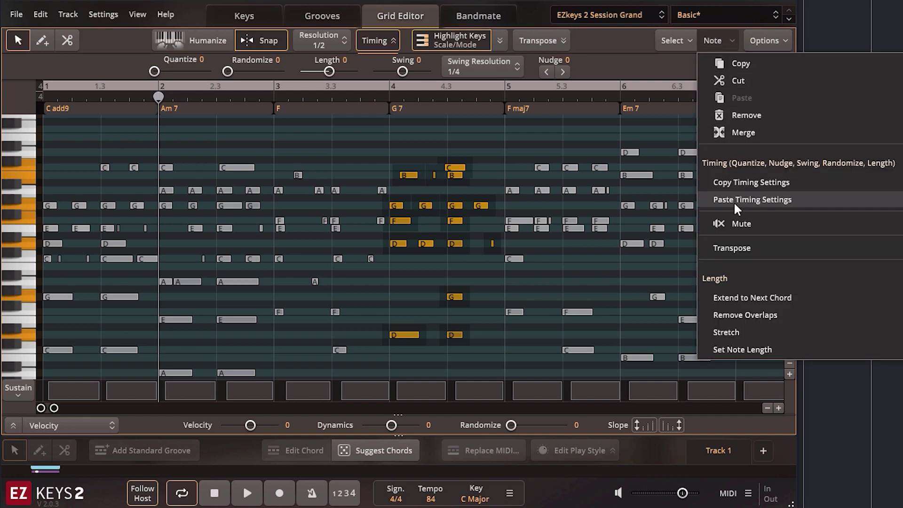
click(780, 200)
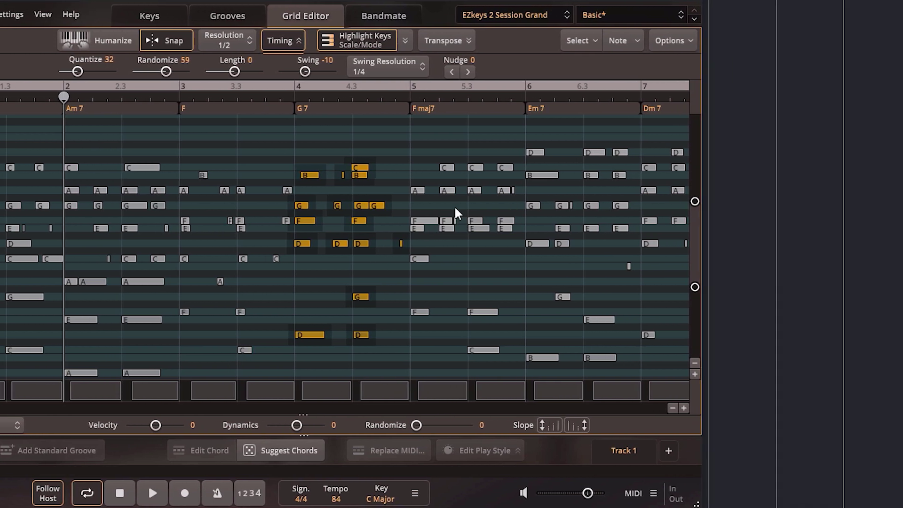
Review the Stretch choices, set the length of the selected G 7 bar notes to 1/8 and deselect them.
click(712, 41)
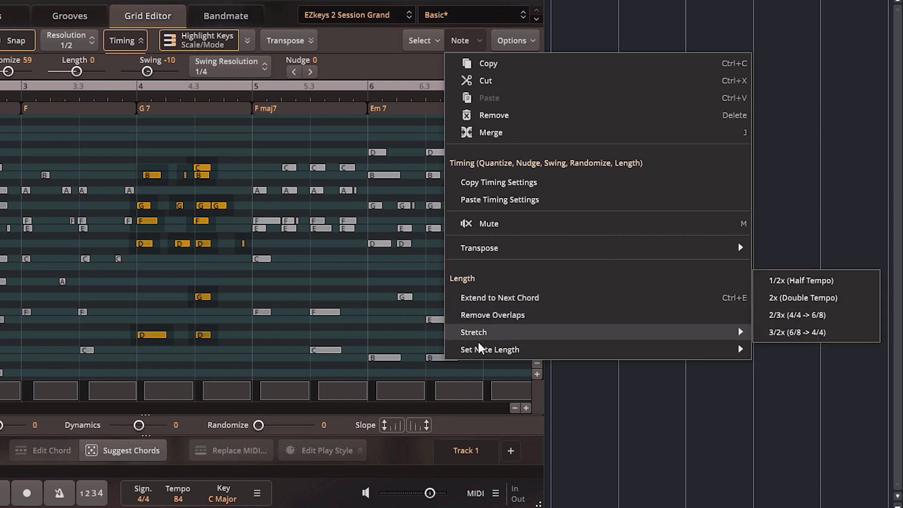
mouse_move(480, 356)
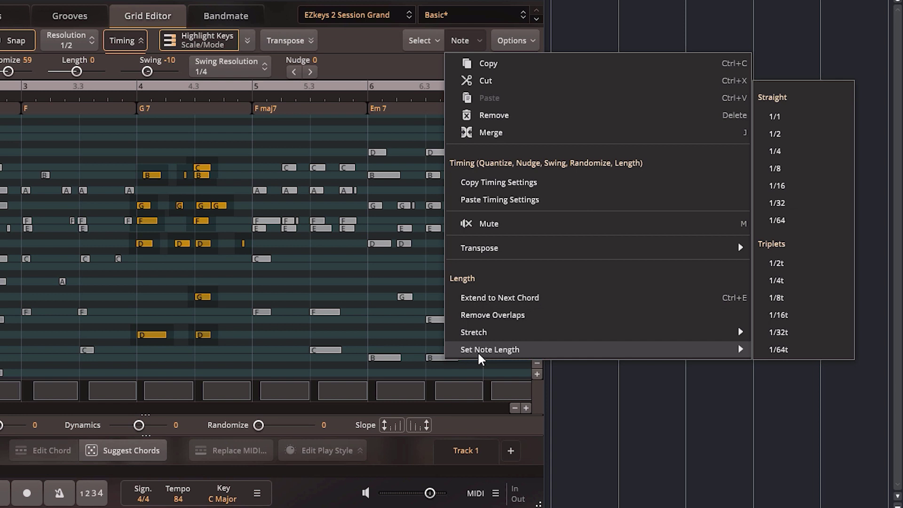
mouse_move(545, 338)
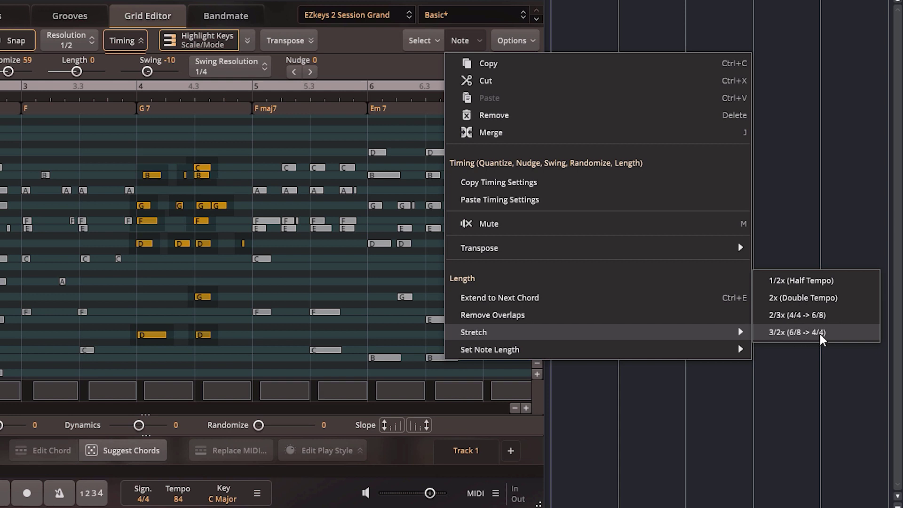
mouse_move(654, 358)
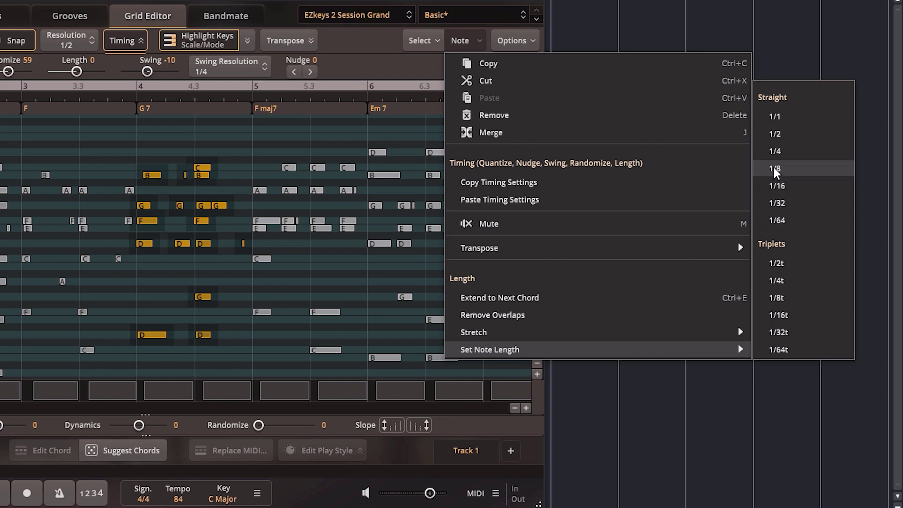
click(784, 173)
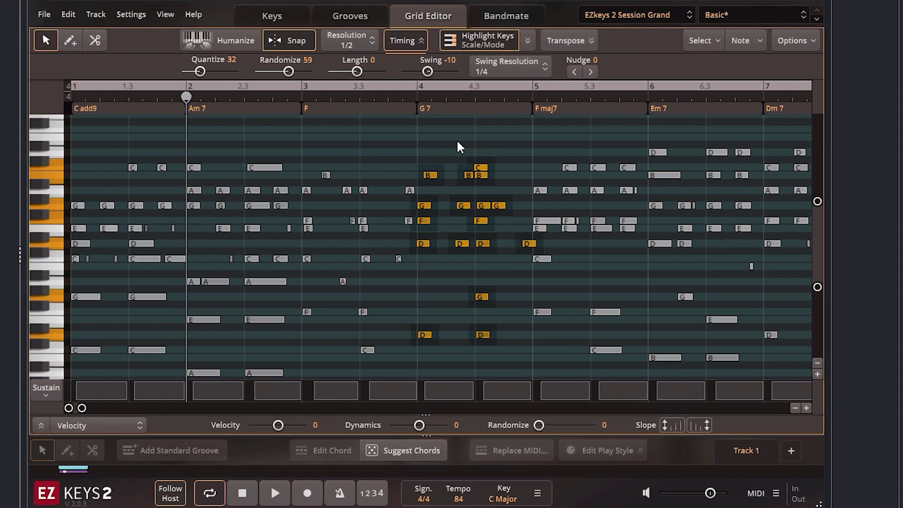
click(177, 142)
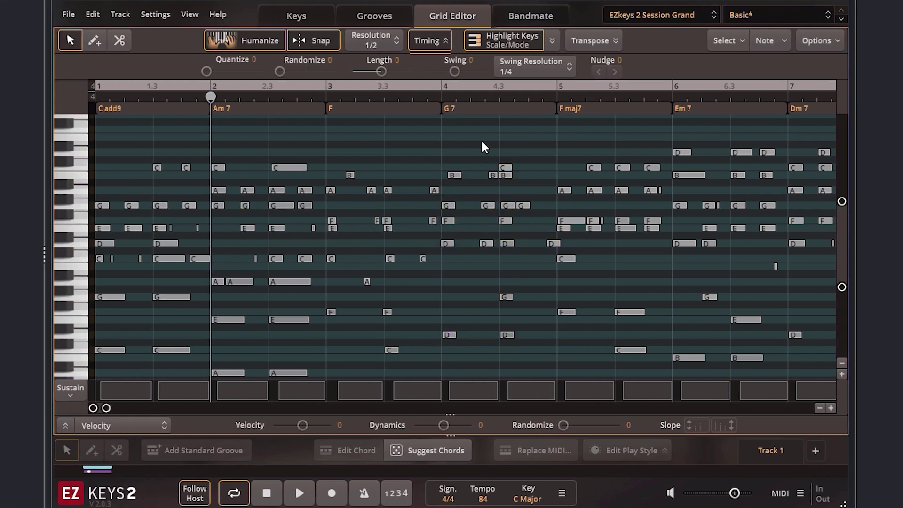